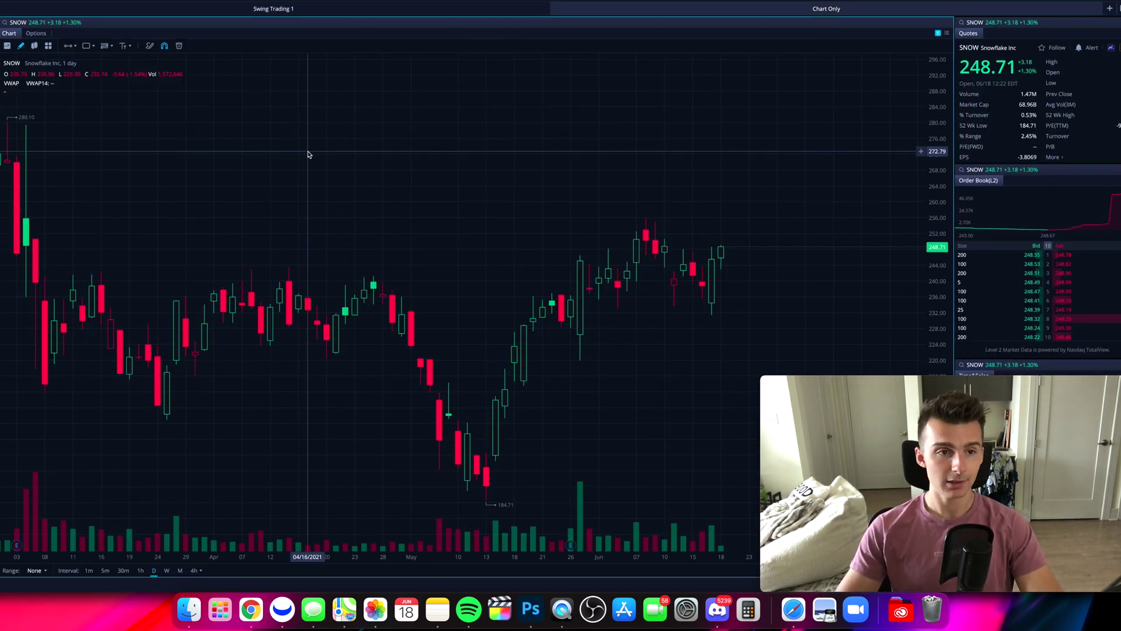
Zoom out the SNOW daily chart's time axis to show October through August
scroll(726, 383, "down", 5)
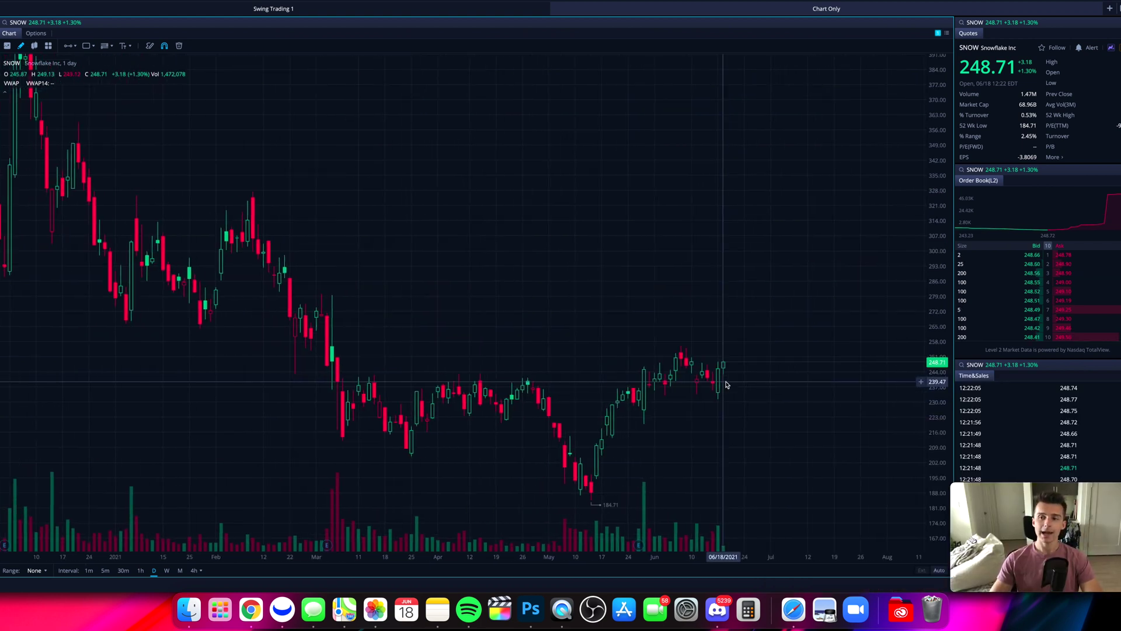
scroll(726, 383, "down", 3)
scroll(724, 377, "down", 3)
scroll(735, 369, "up", 3)
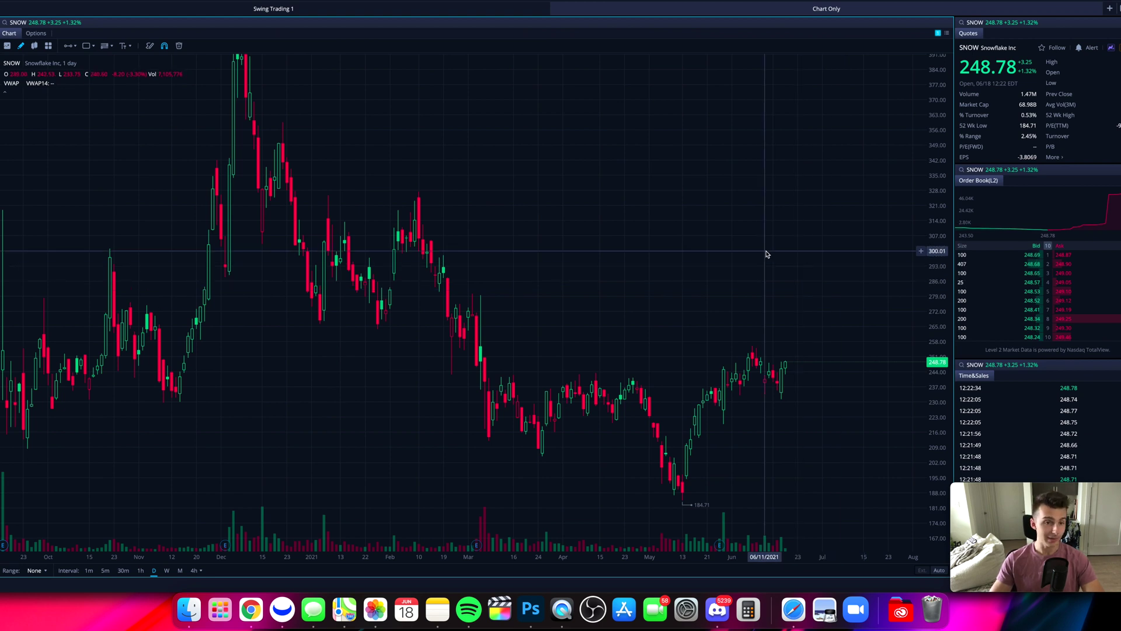
Show the chart-type options, then open and close the Add Widgets panel
left_click(35, 47)
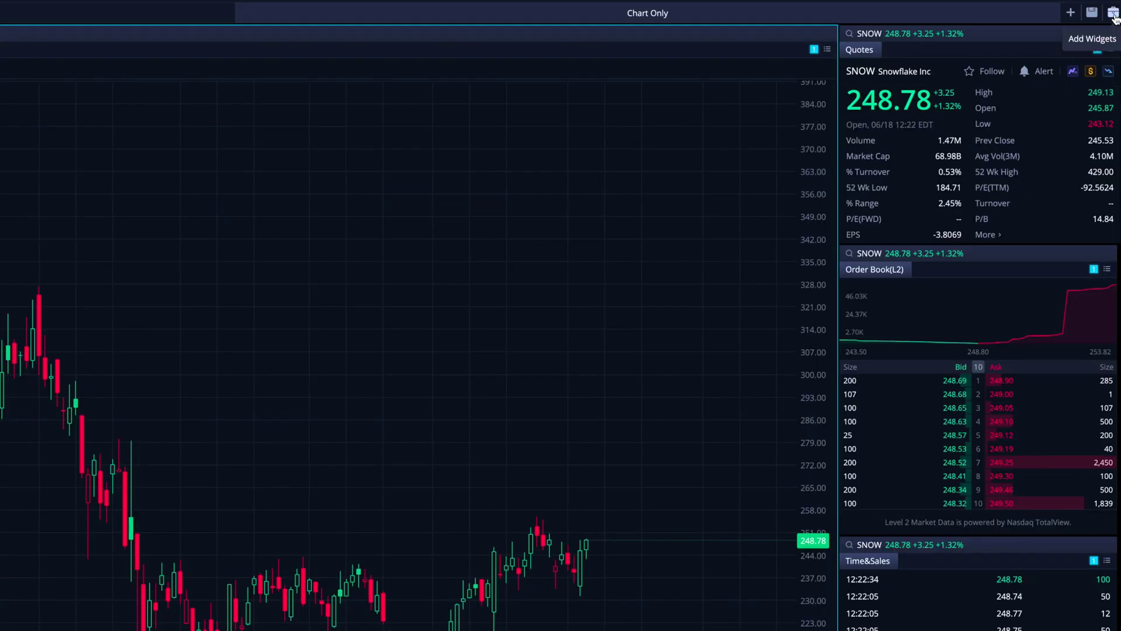
left_click(1114, 14)
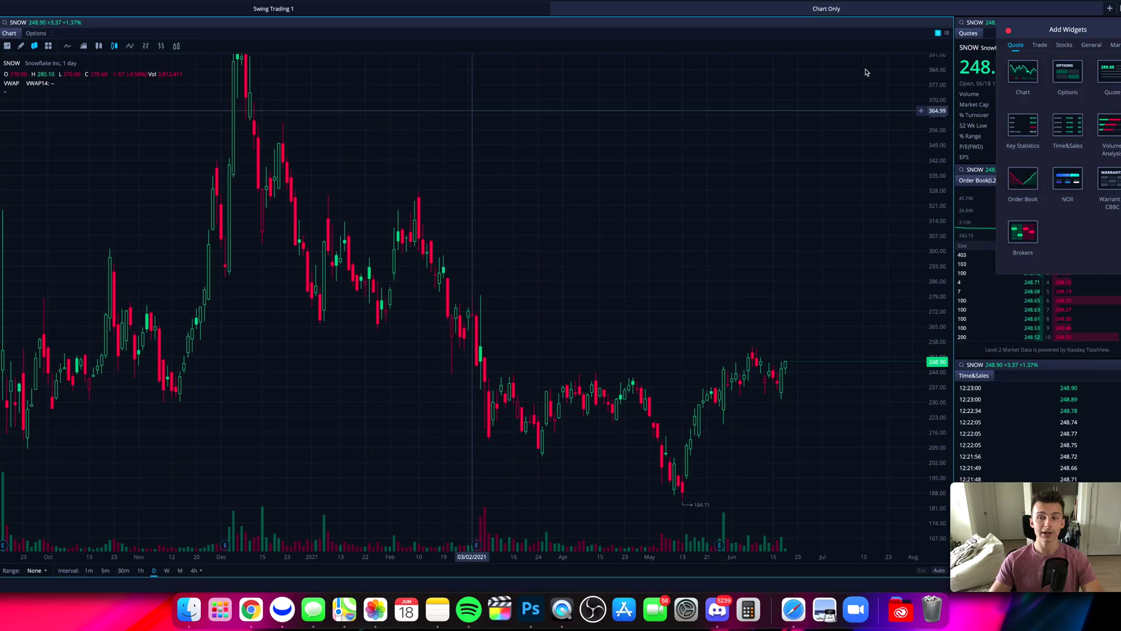
left_click(1009, 30)
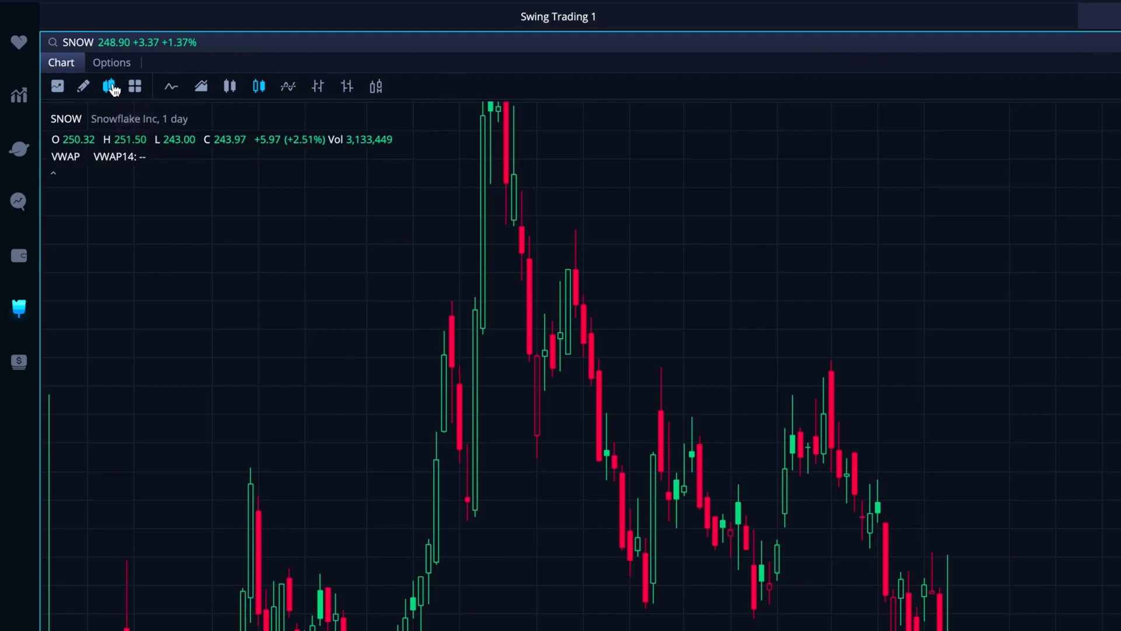
Show the indicator shortcut bar listing Pivot Point, KC, IC, EMA, DC, BOLL, Alligator and VWAP
left_click(57, 91)
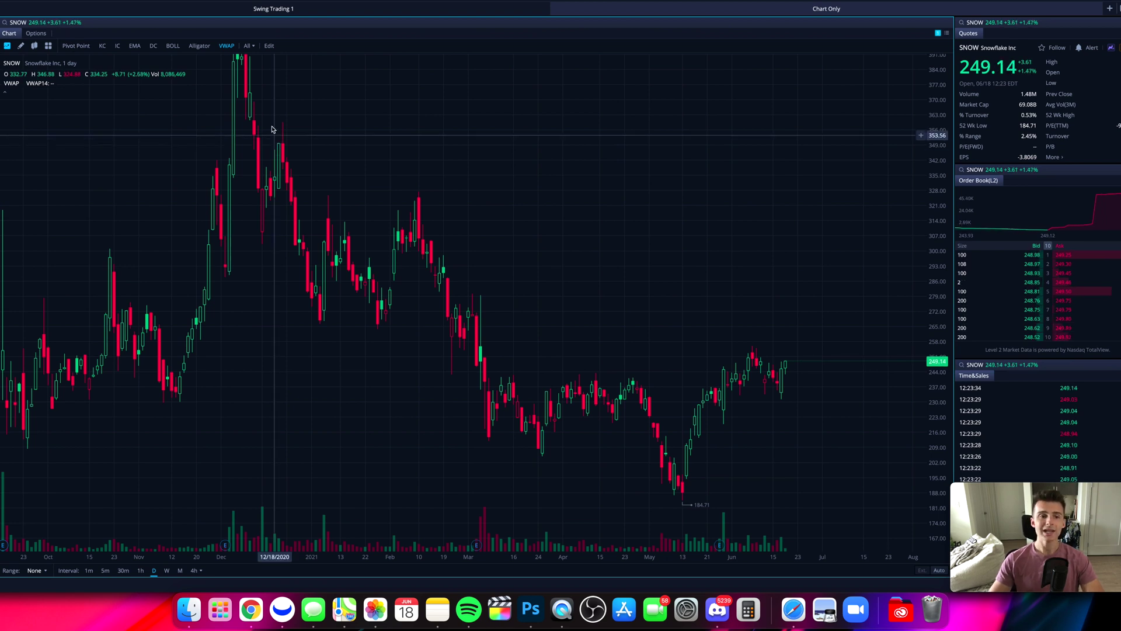
Browse the full indicator list, then open Indicators Settings showing MA lengths 50 and 200
left_click(254, 46)
scroll(252, 111, "down", 10)
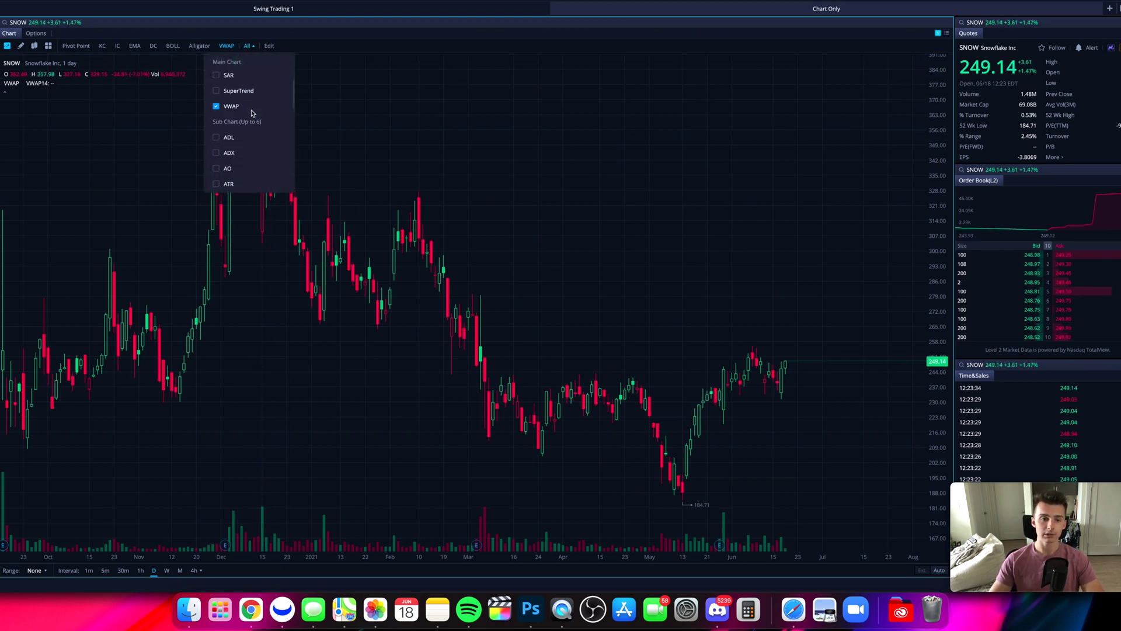
scroll(252, 108, "up", 10)
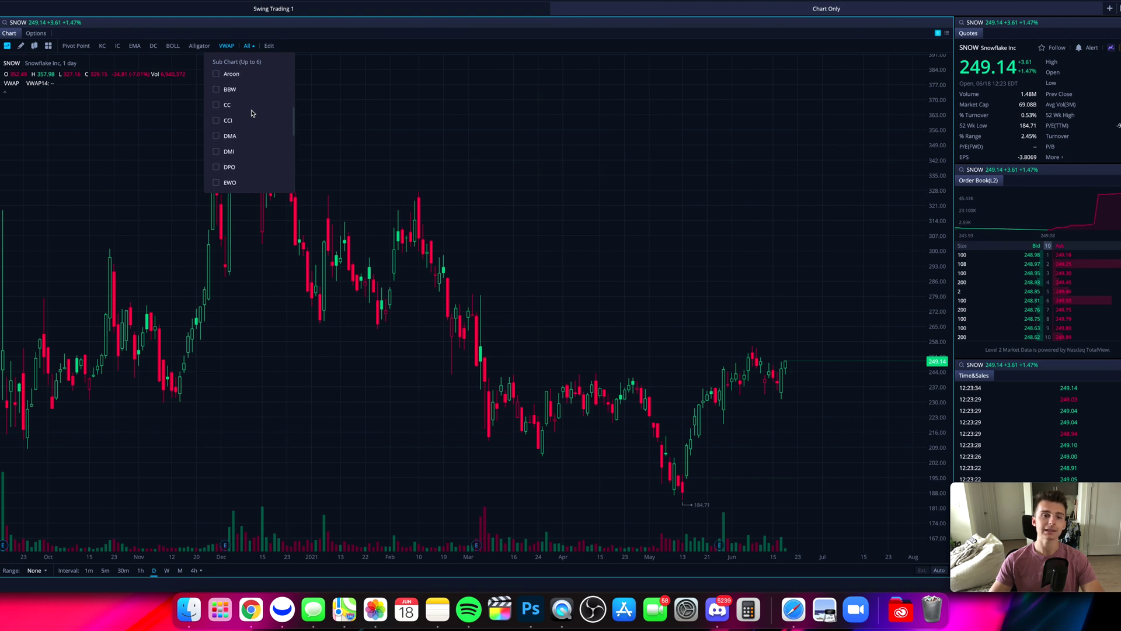
left_click(250, 45)
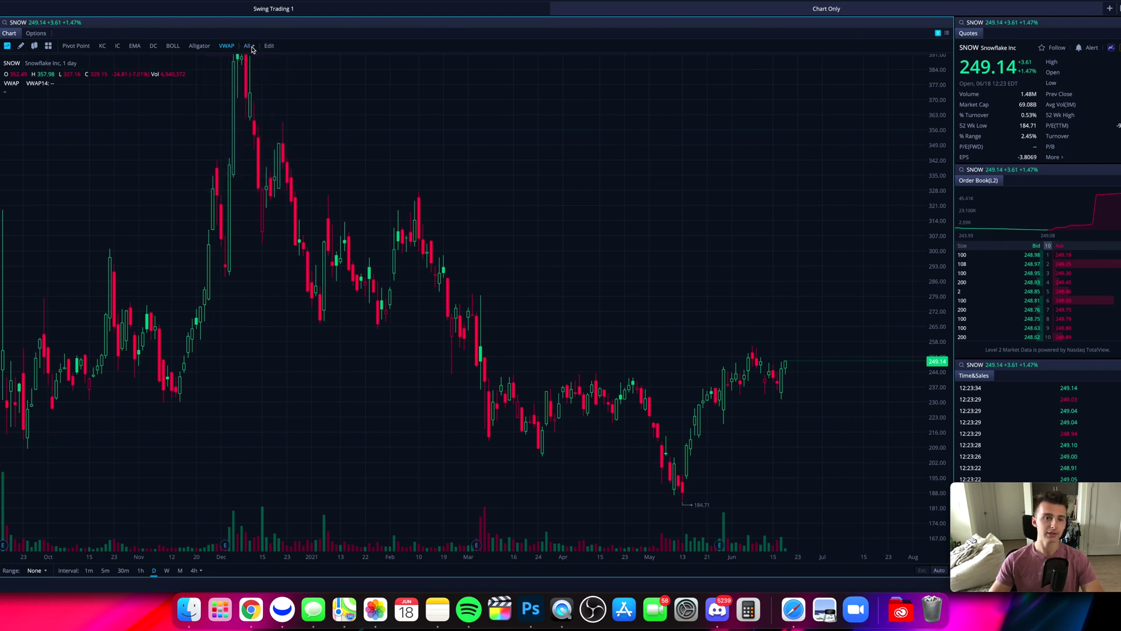
left_click(269, 46)
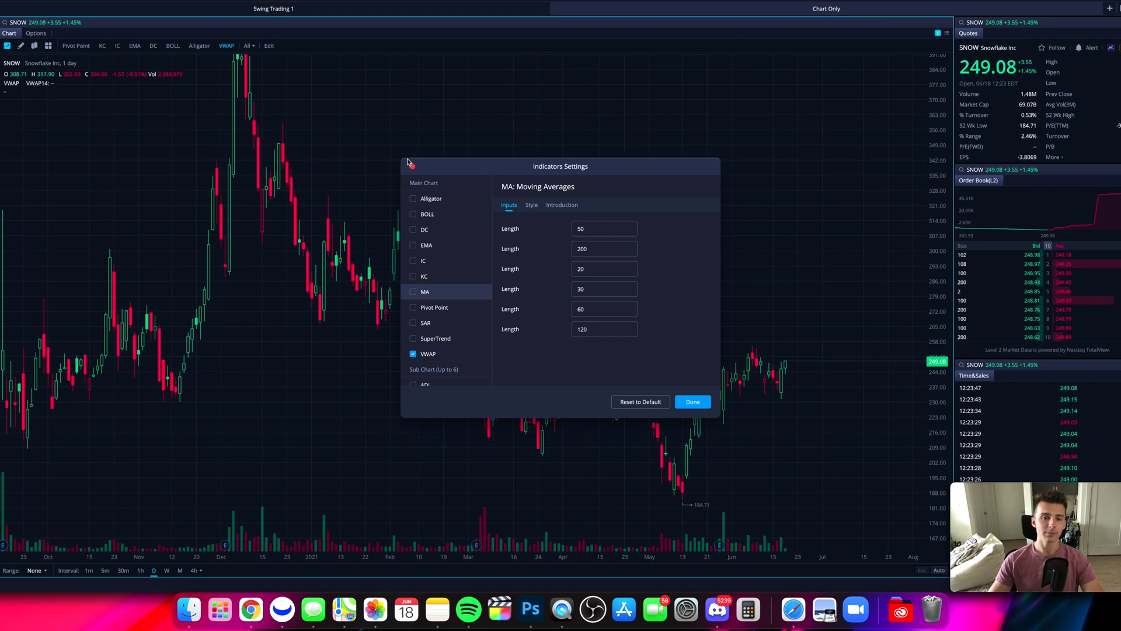
Move the settings dialog higher and enable the VOL(5) volume sub-chart
left_click_drag(681, 162, 704, 87)
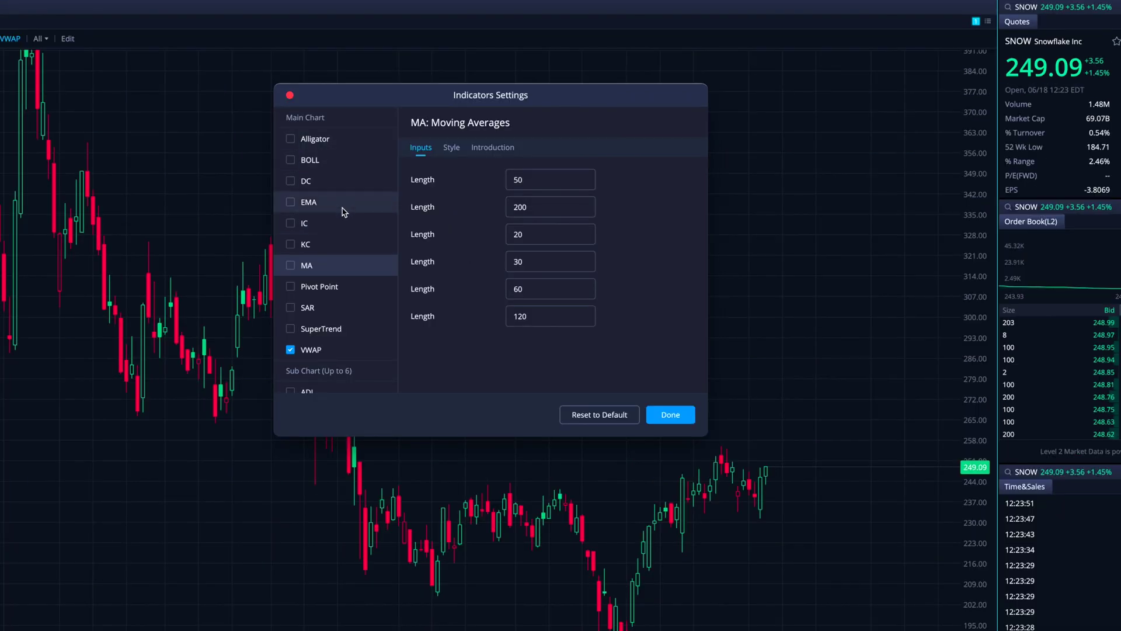
scroll(343, 211, "down", 2)
scroll(340, 205, "up", 2)
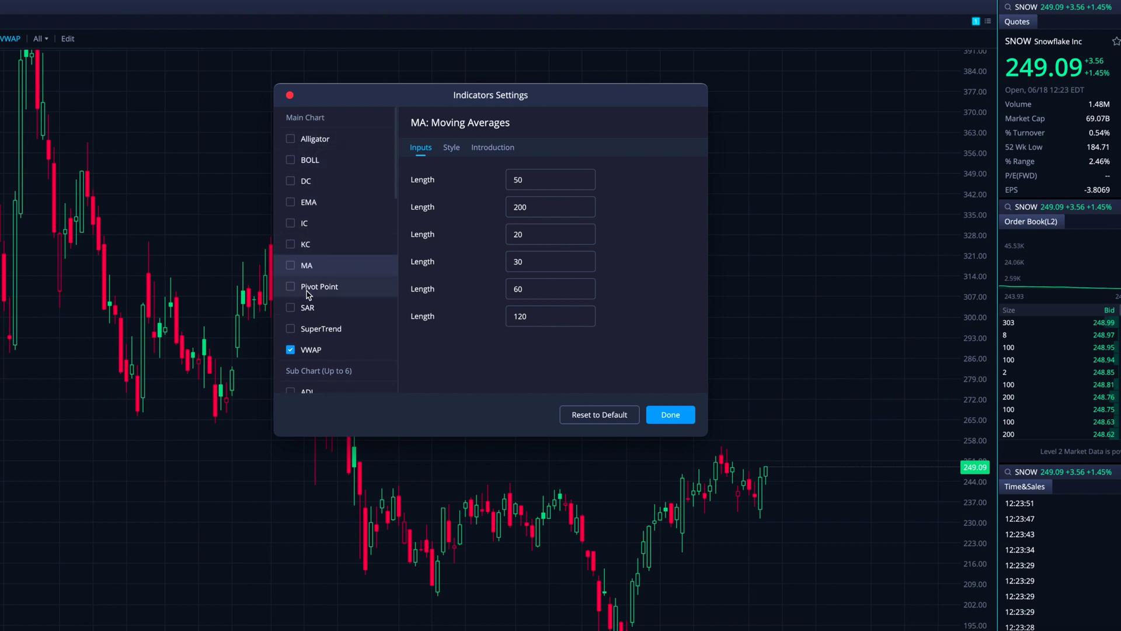
scroll(320, 293, "down", 2)
scroll(316, 261, "down", 9)
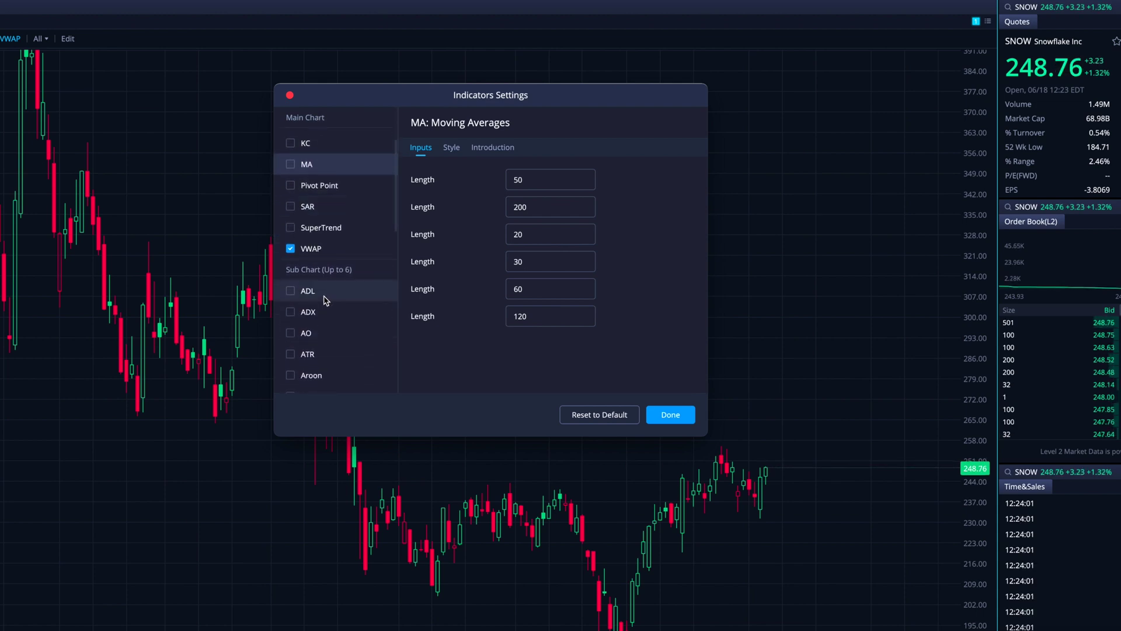
scroll(320, 278, "down", 15)
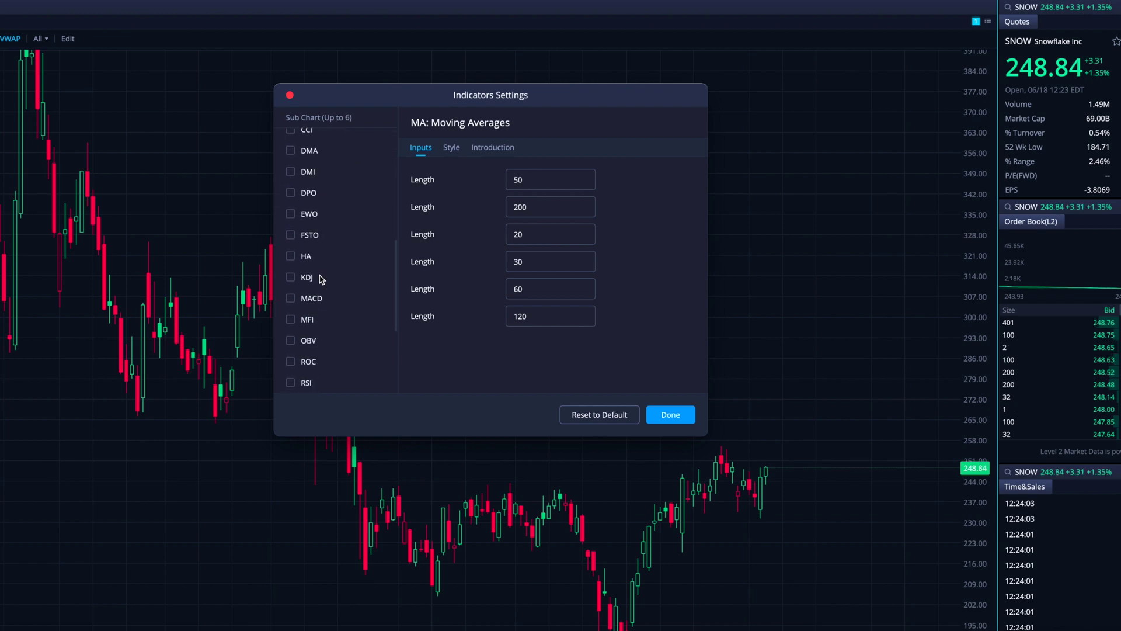
scroll(320, 279, "down", 1)
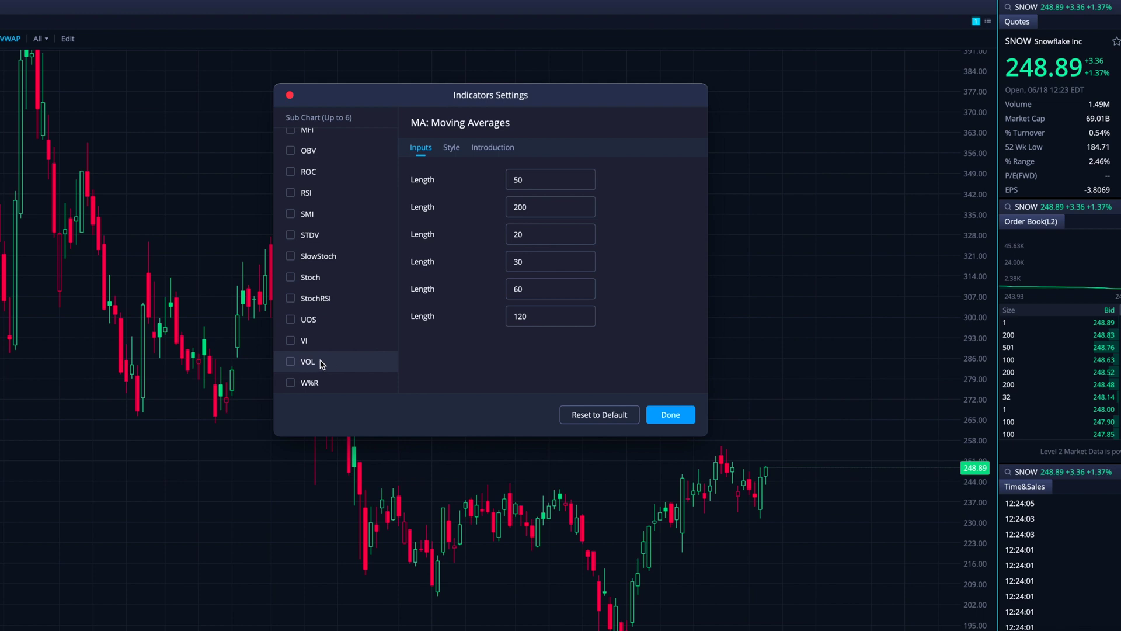
left_click(291, 362)
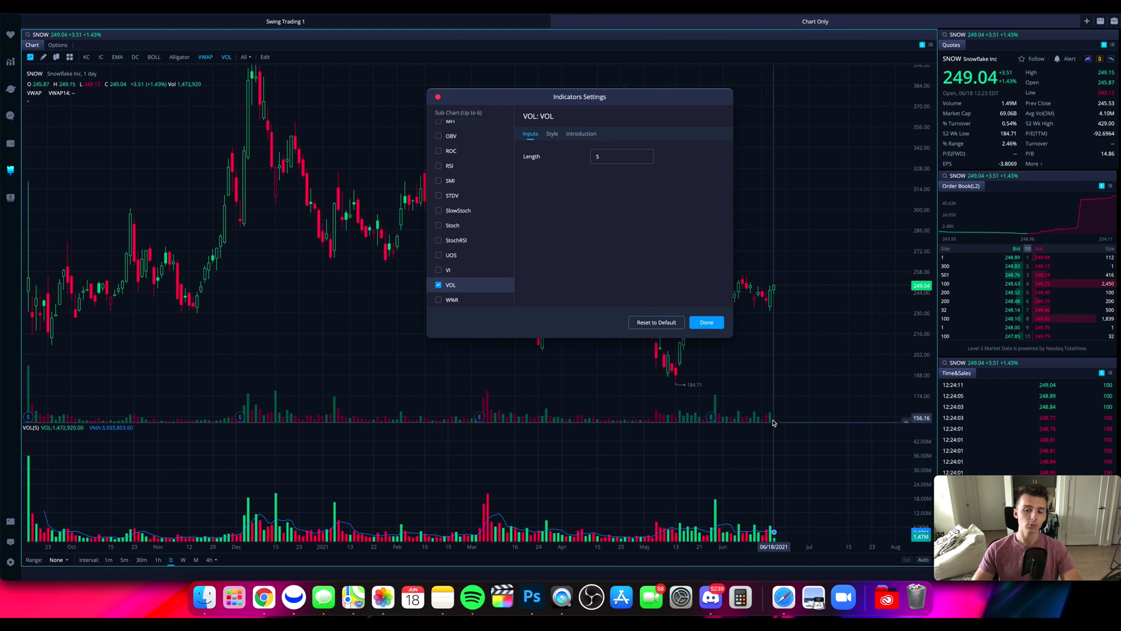
Replace the VOL sub-chart with MACD, toggling KDJ off along the way
left_click(440, 286)
scroll(439, 245, "up", 3)
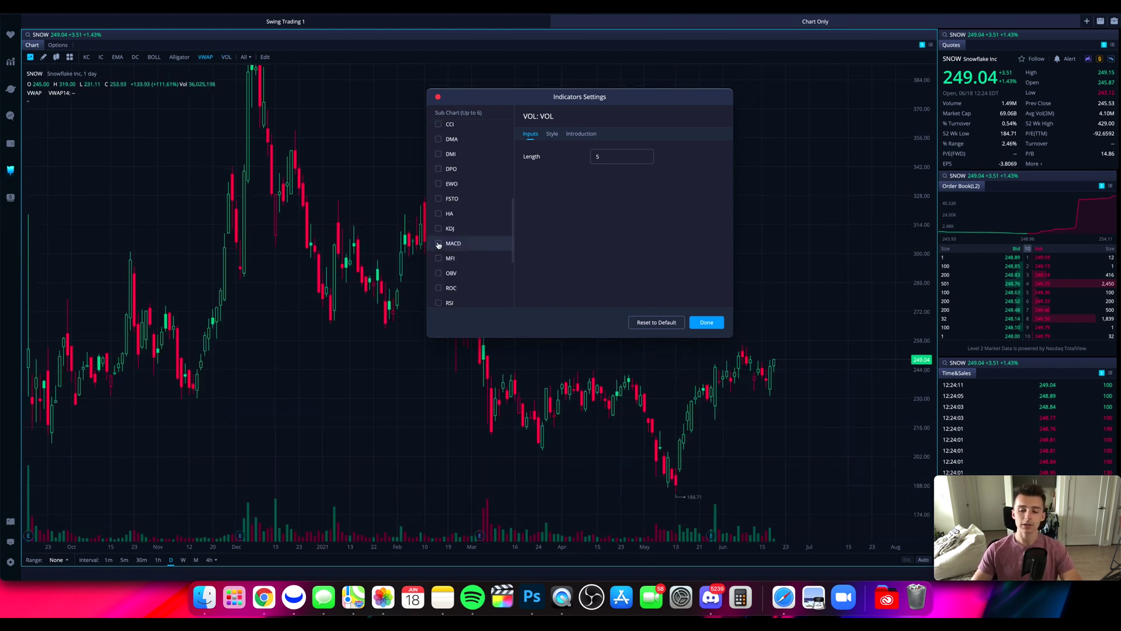
left_click(440, 244)
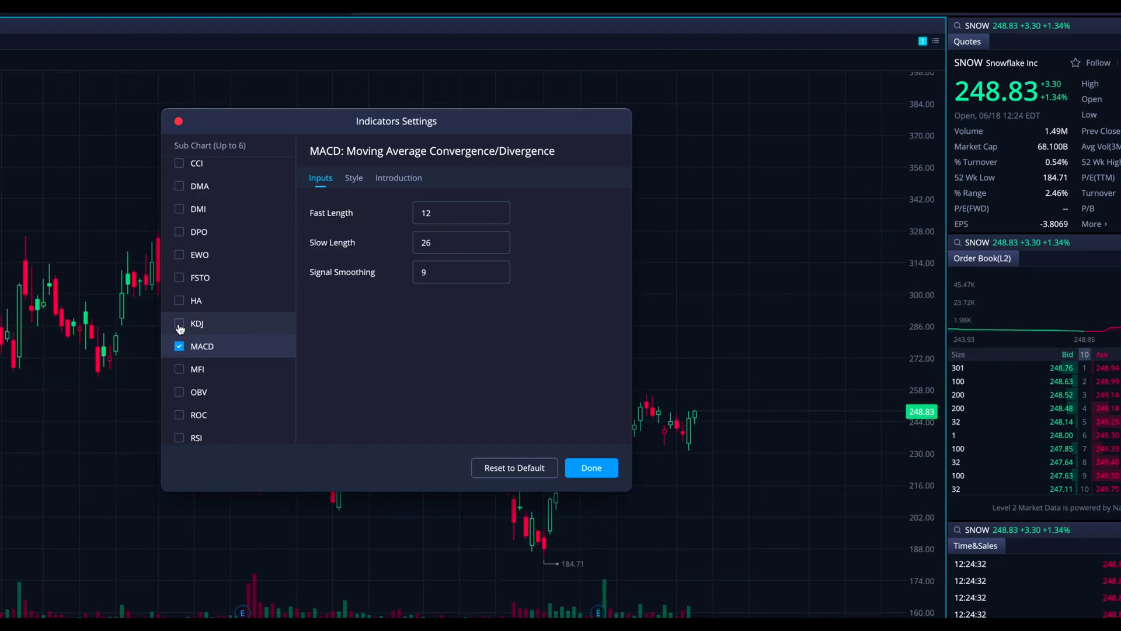
left_click(179, 325)
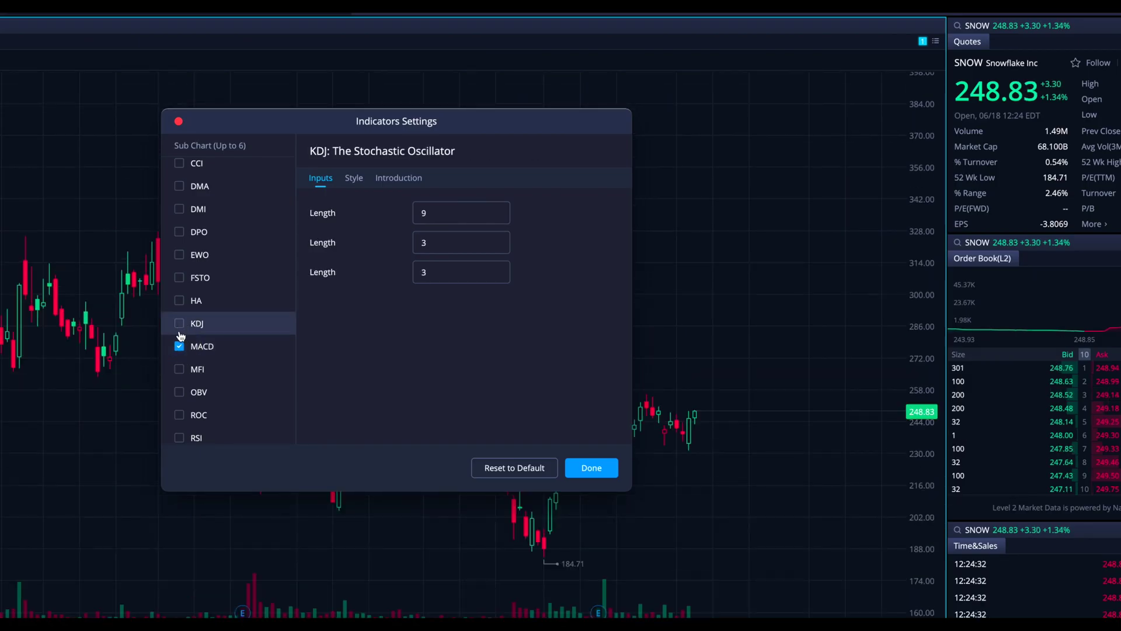
left_click(209, 350)
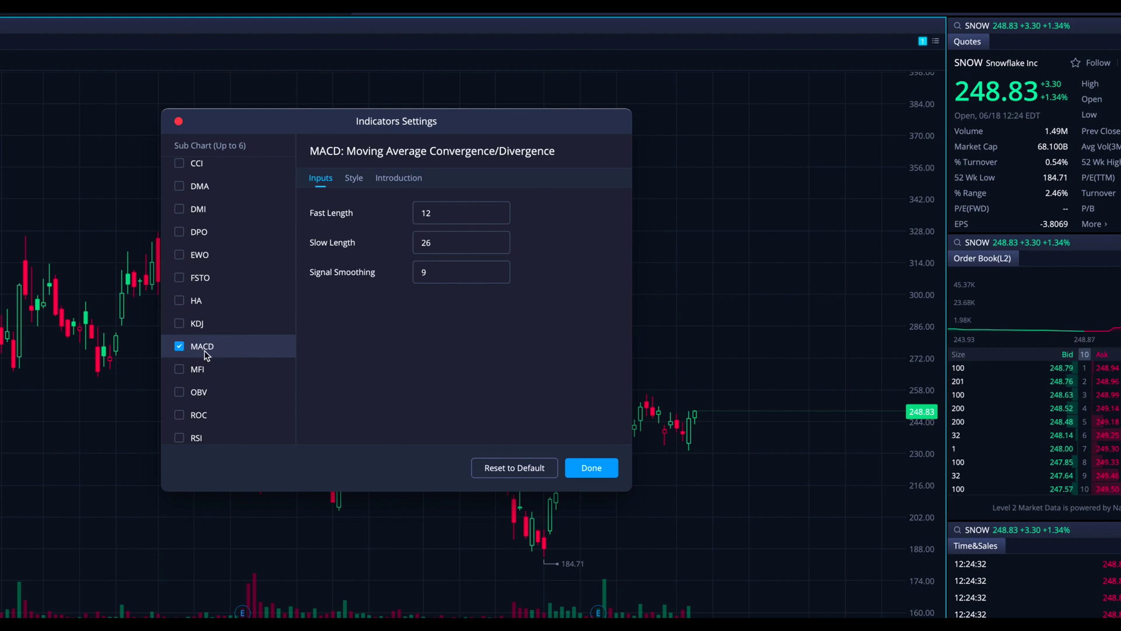
Review MACD Fast 12, Slow 26 and Signal 9 lengths, then view its line colours
left_click(446, 213)
left_click(446, 243)
left_click(441, 273)
left_click(444, 242)
left_click(444, 213)
left_click(356, 179)
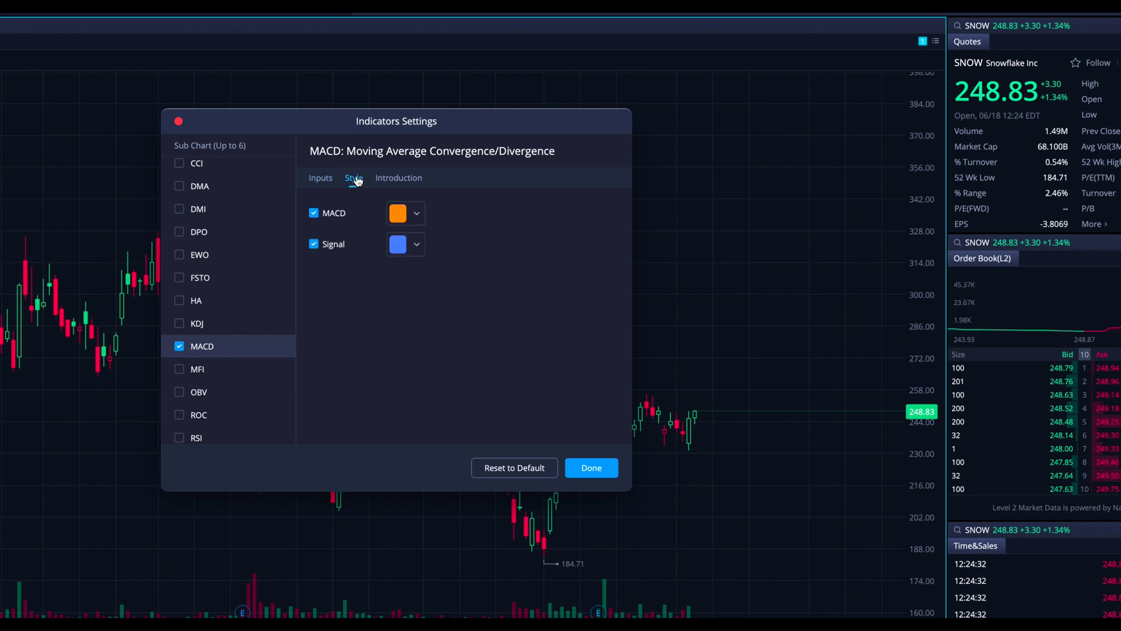
Preview dark red and orange for the MACD line, then cancel, keeping the original colour
left_click(419, 216)
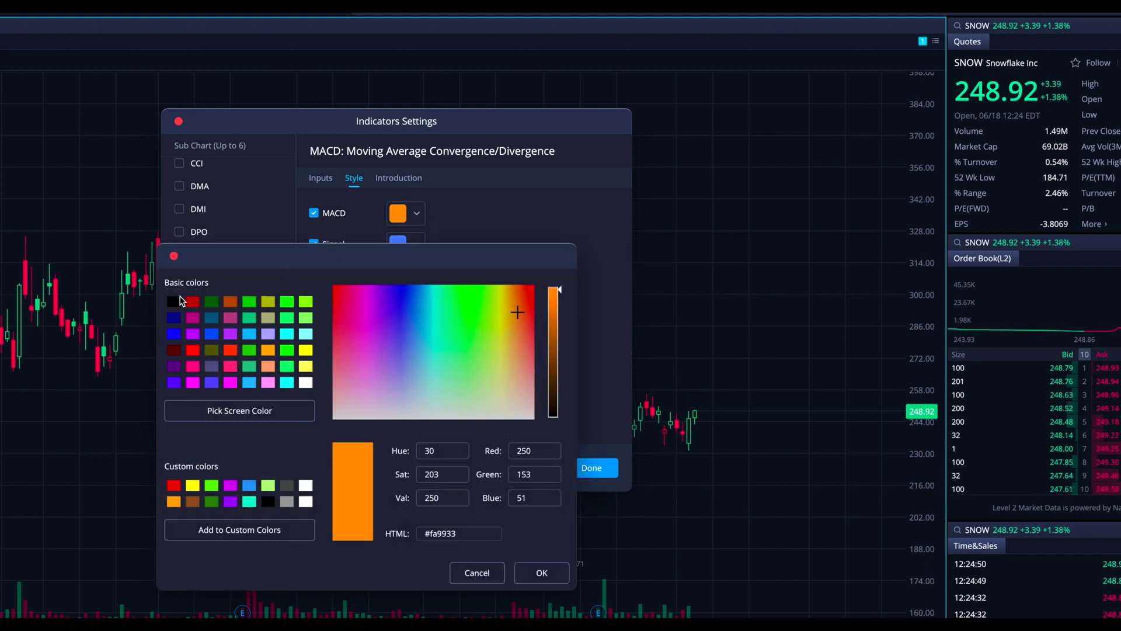
left_click(192, 302)
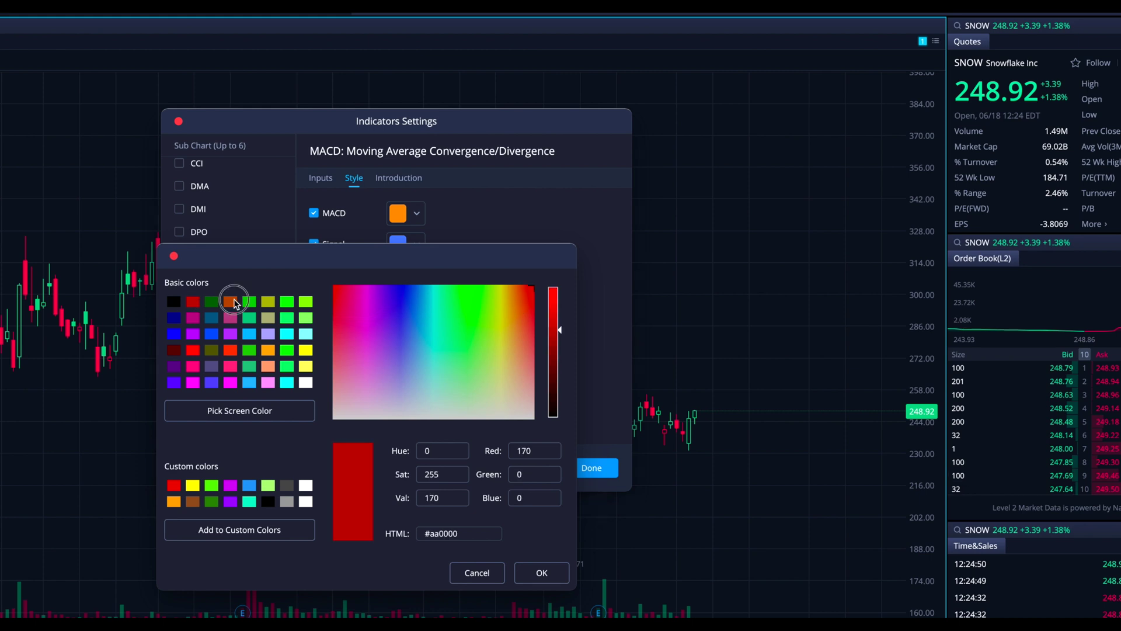
left_click(233, 301)
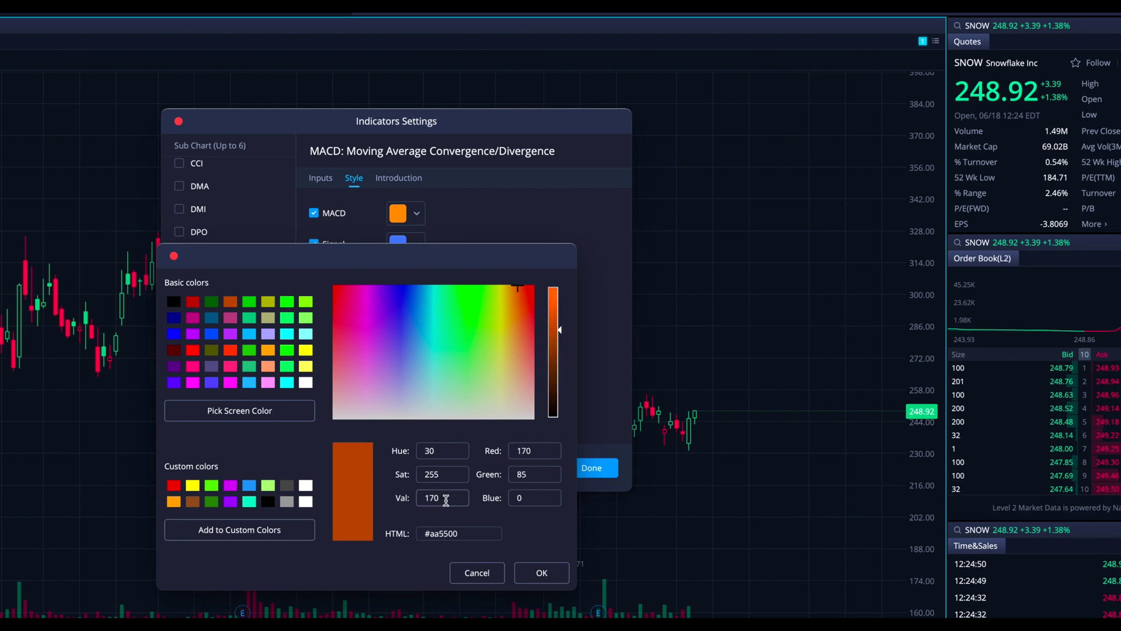
left_click(473, 574)
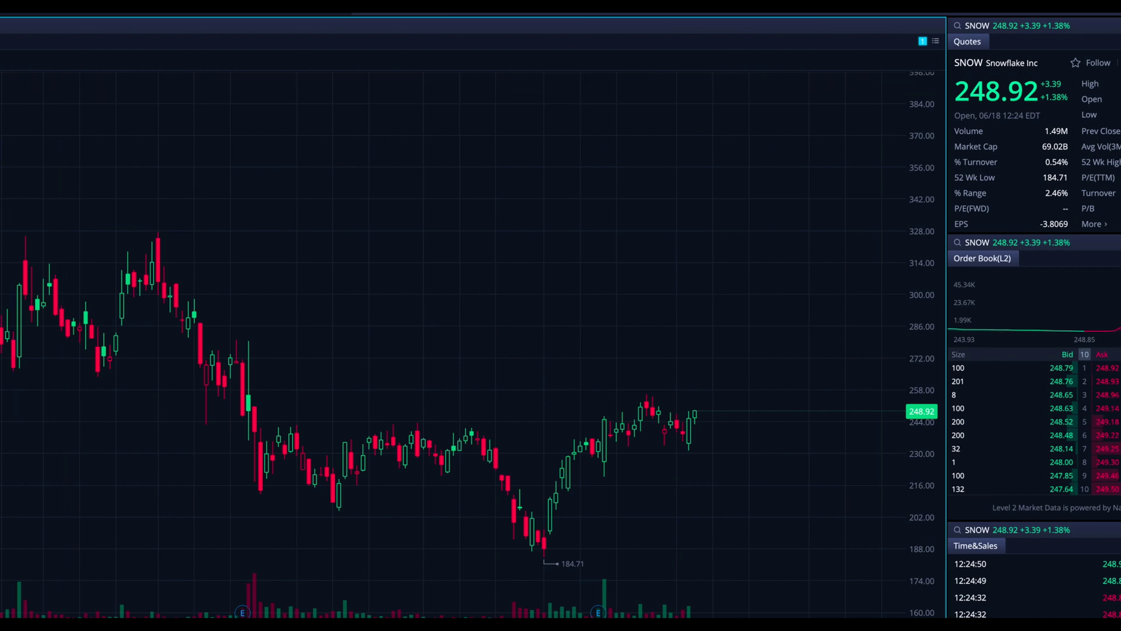
Reopen Indicators Settings, move it up, and enable Moving Averages alongside VWAP
left_click(263, 9)
left_click_drag(263, 237, 266, 117)
scroll(206, 354, "down", 2)
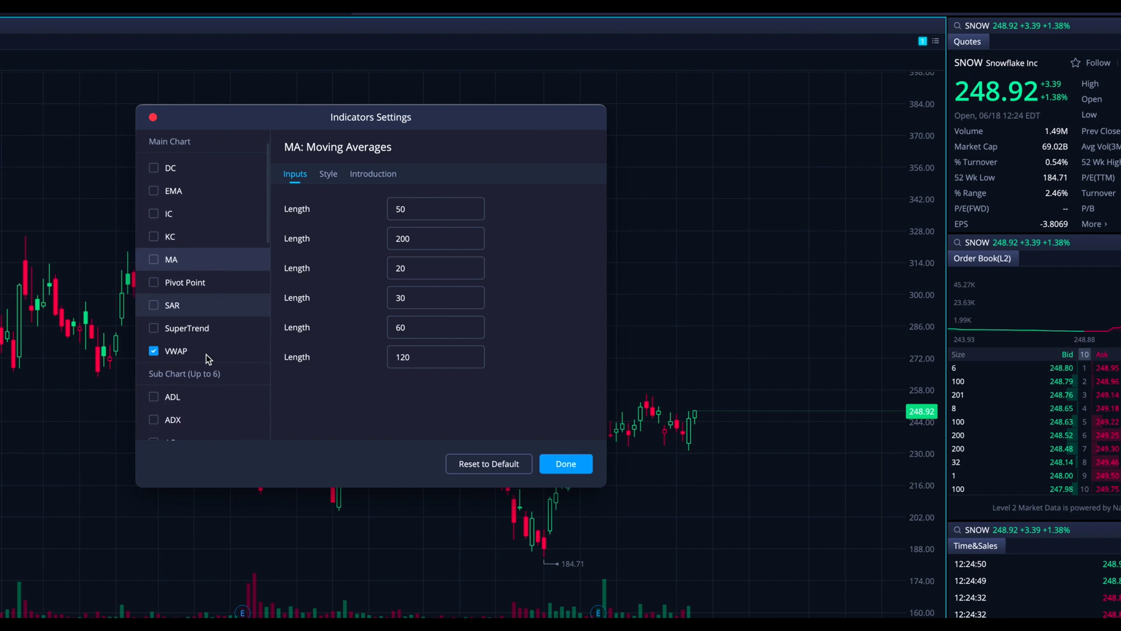
scroll(201, 356, "up", 2)
left_click(205, 394)
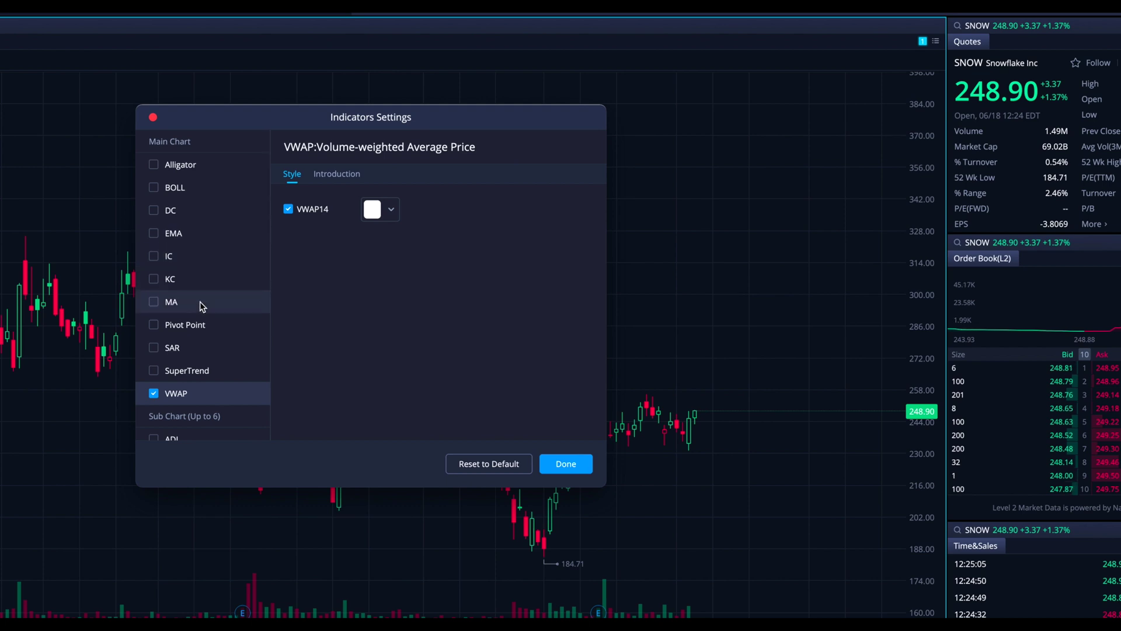
left_click(155, 303)
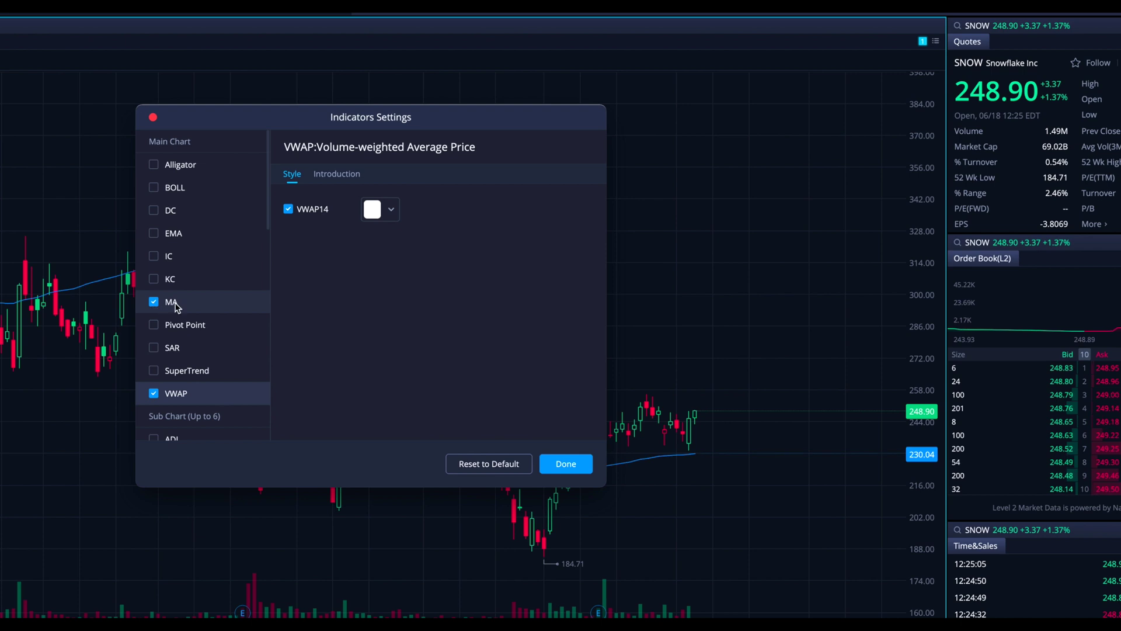
left_click(176, 304)
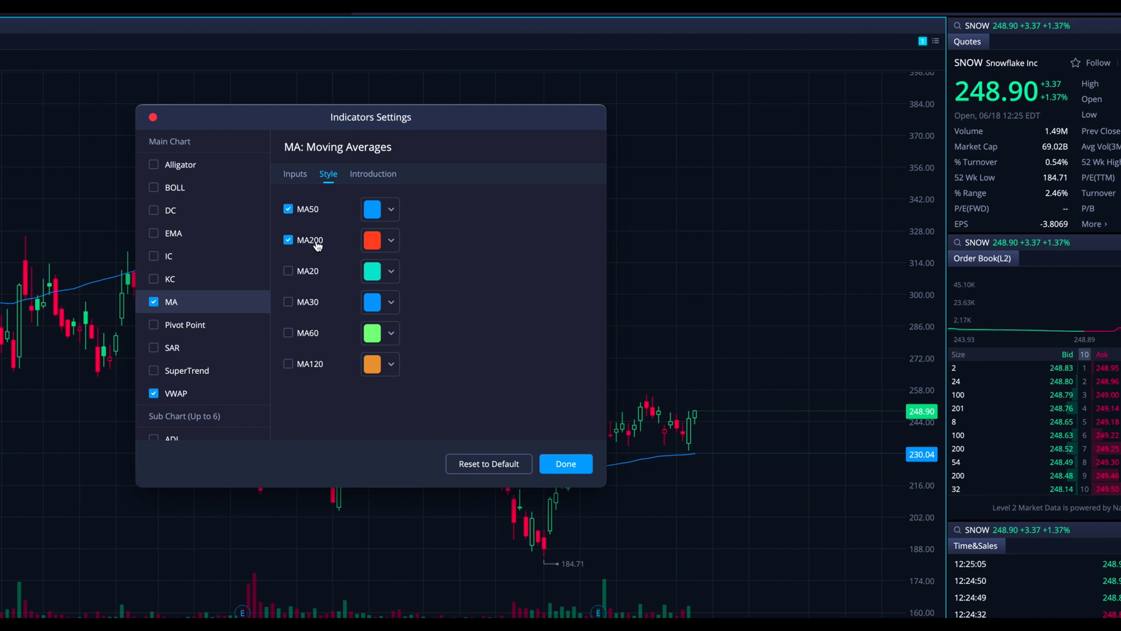
Review the MA Inputs lengths of 50 and 200
left_click(296, 174)
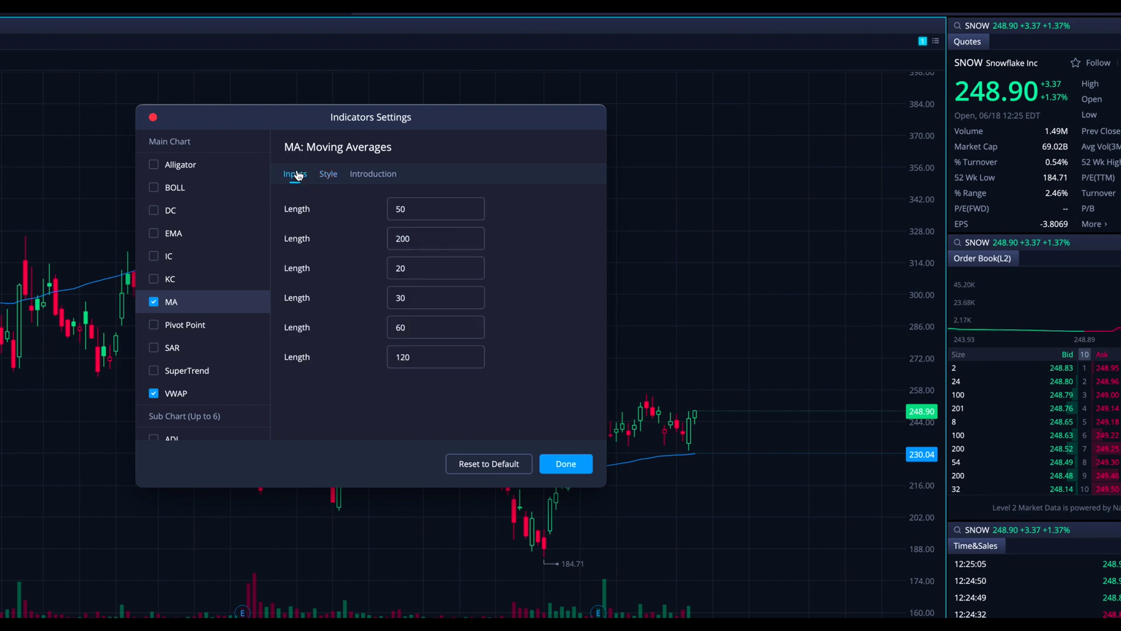
left_click(422, 207)
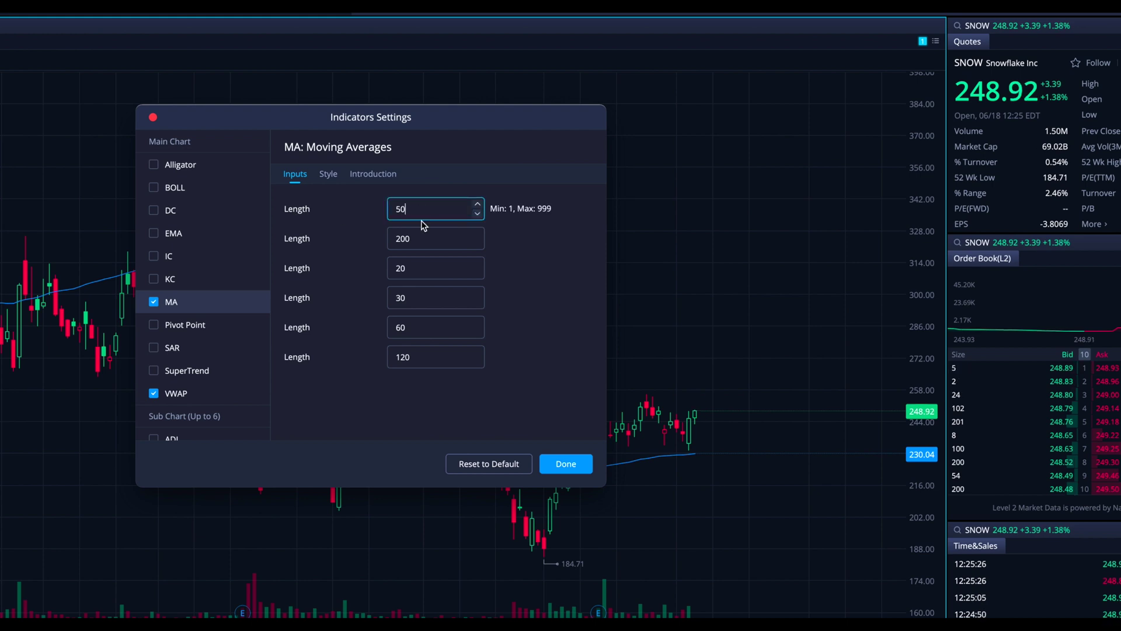
left_click(419, 238)
Toggle MA20–MA120 on and off, leaving MA50 and MA200, and dismiss the MA50 colour picker
left_click(329, 178)
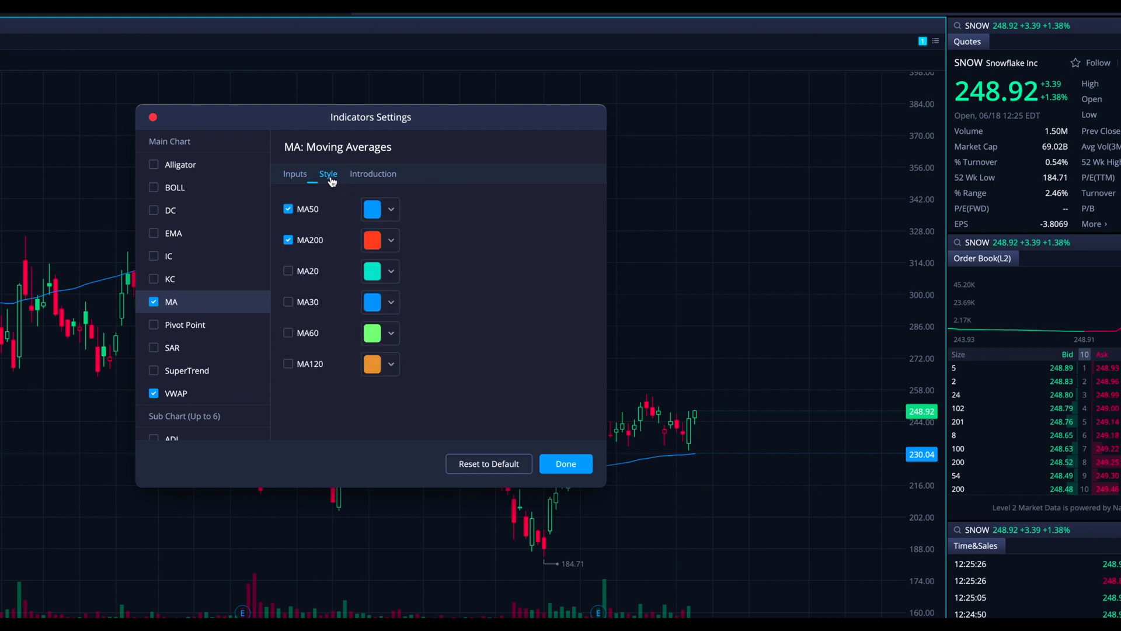
left_click(289, 271)
left_click(289, 302)
left_click(289, 333)
left_click(288, 363)
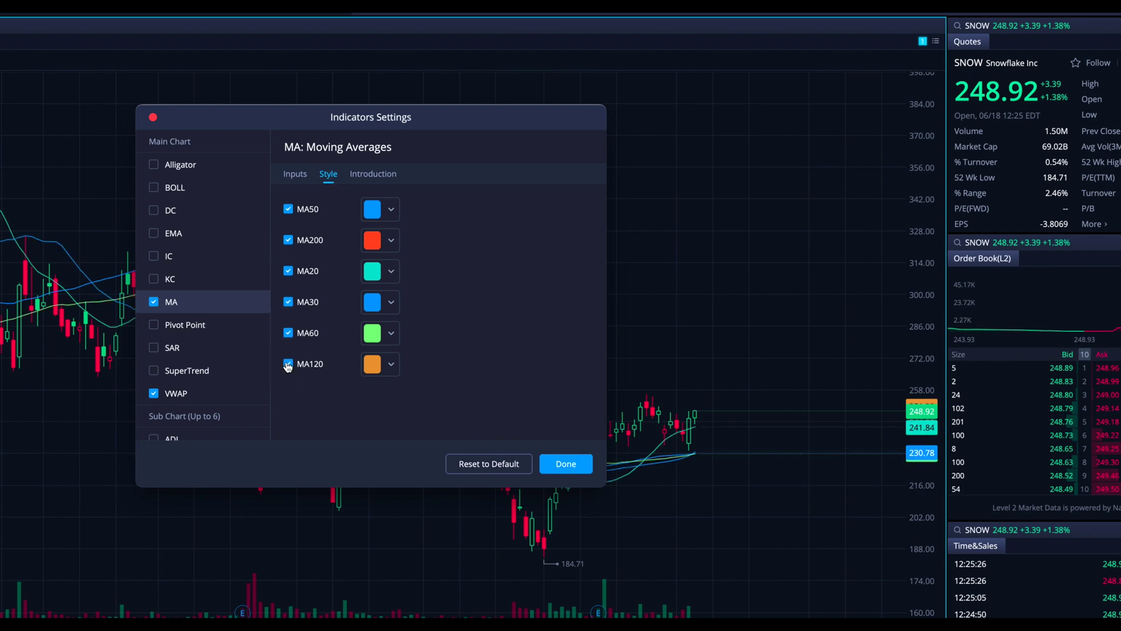
left_click(289, 333)
left_click(289, 302)
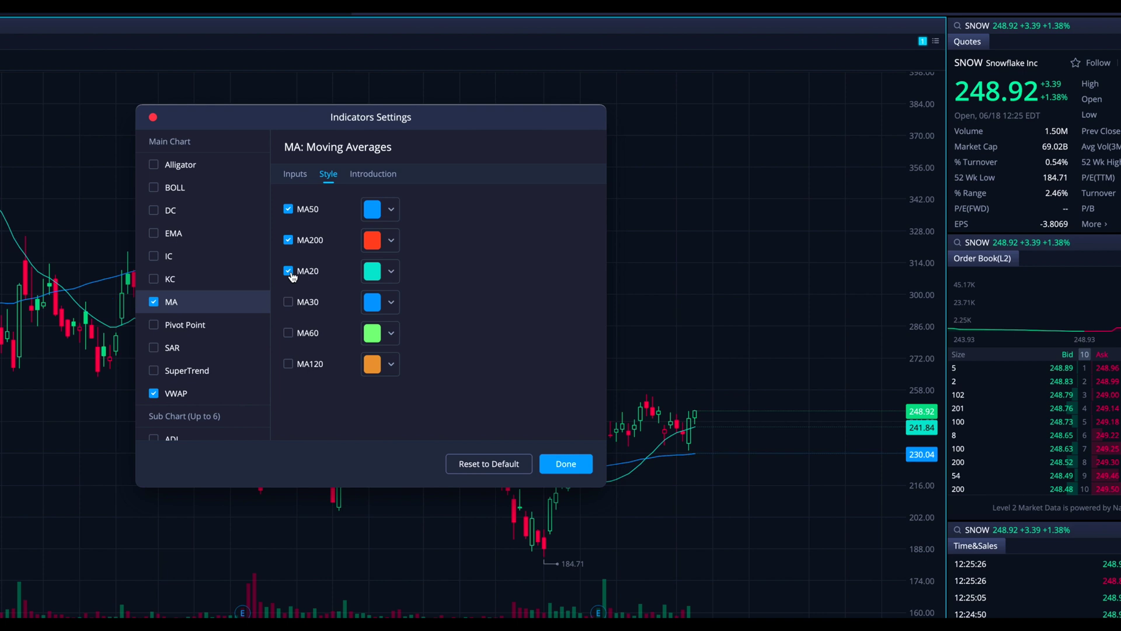
left_click(288, 271)
left_click(383, 206)
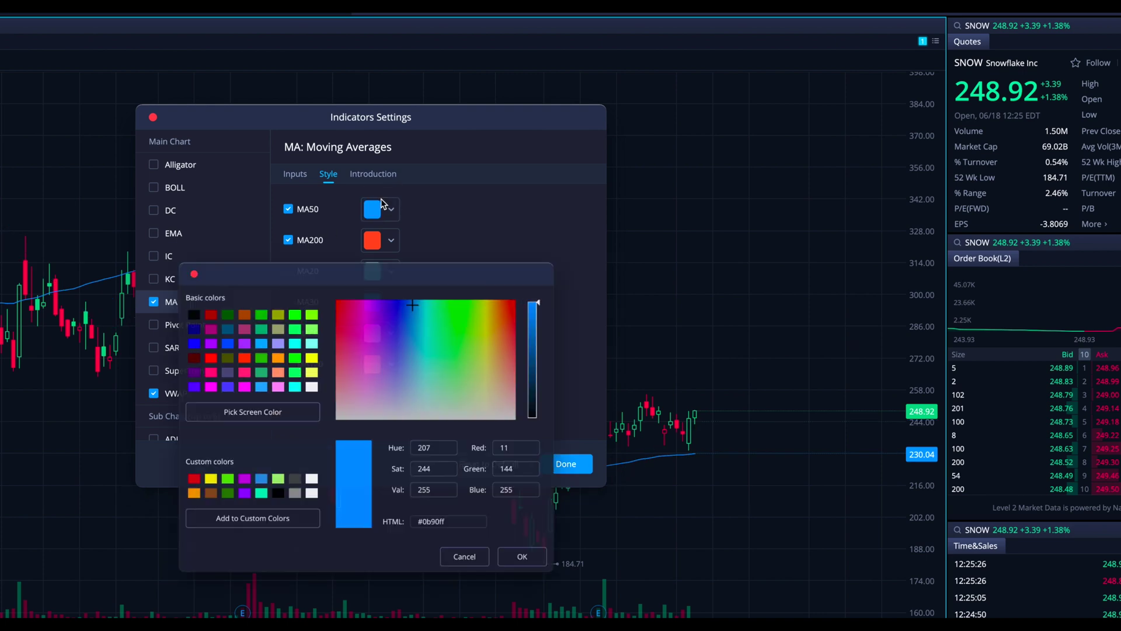
left_click(176, 255)
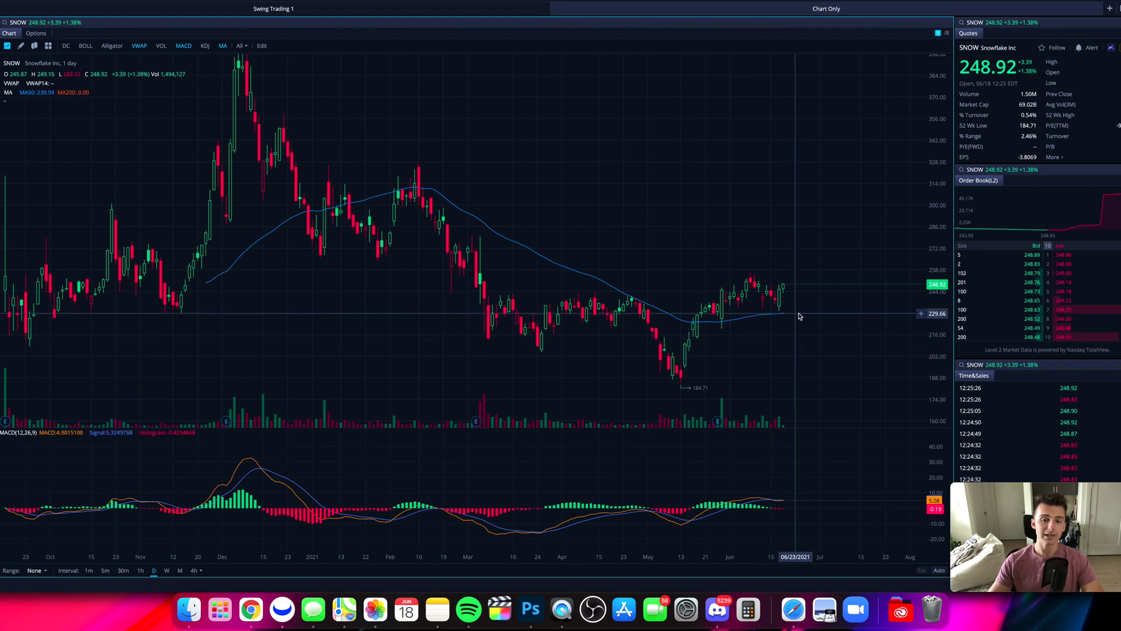
scroll(806, 315, "down", 2)
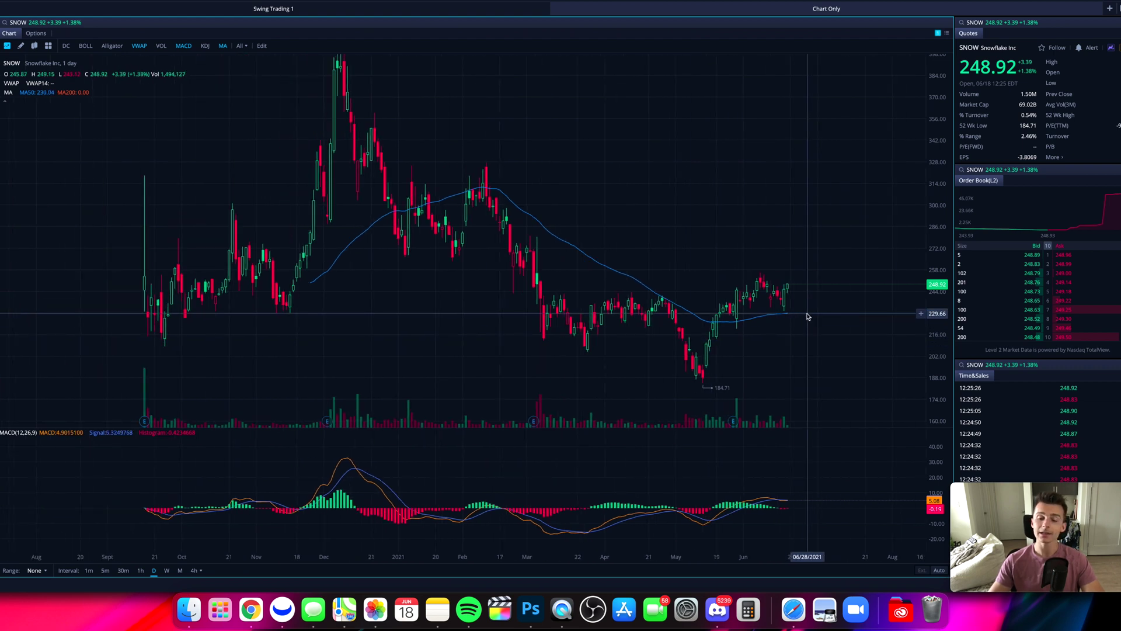
scroll(808, 316, "right", 3)
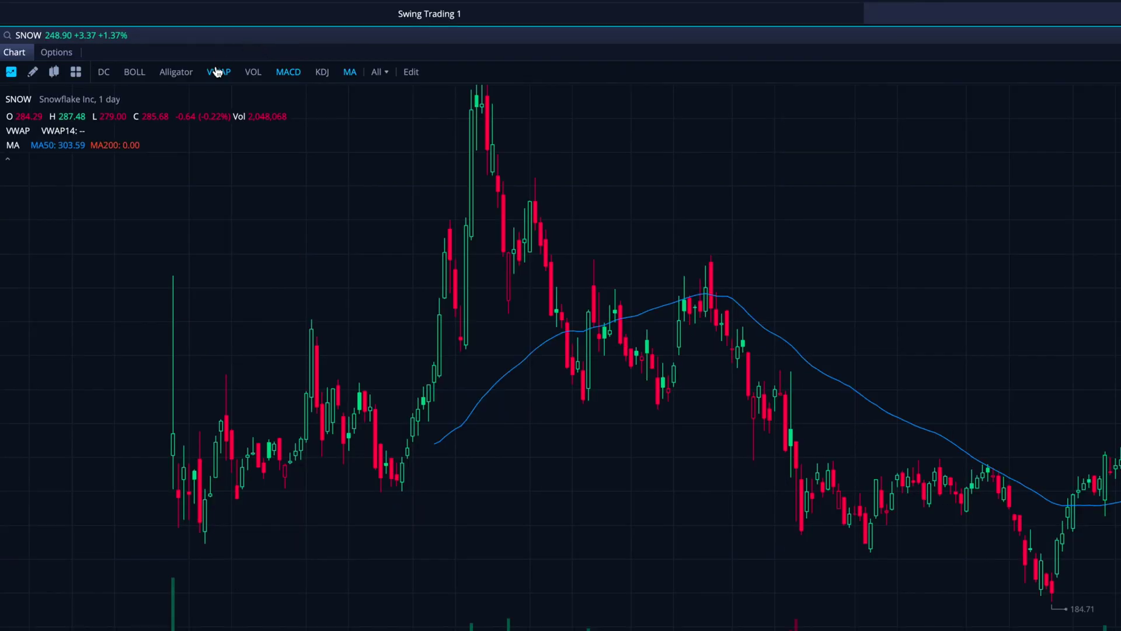
Hide the MACD sub-chart so SNOW candles and the MA50 line fill the chart
left_click(288, 73)
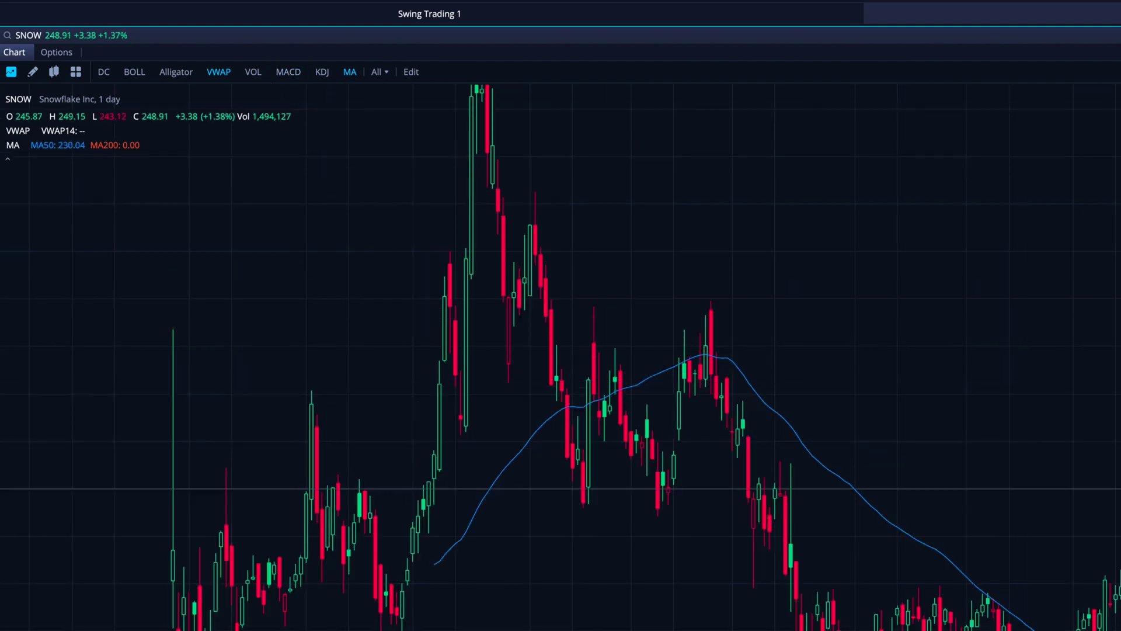
scroll(1028, 495, "up", 1)
scroll(1028, 495, "down", 5)
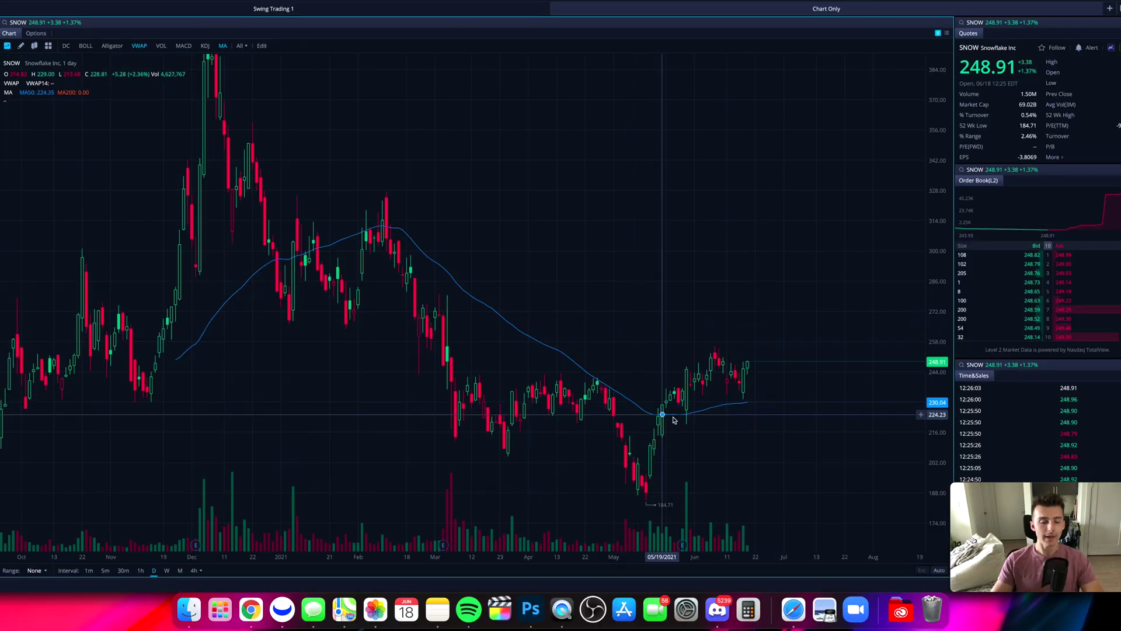